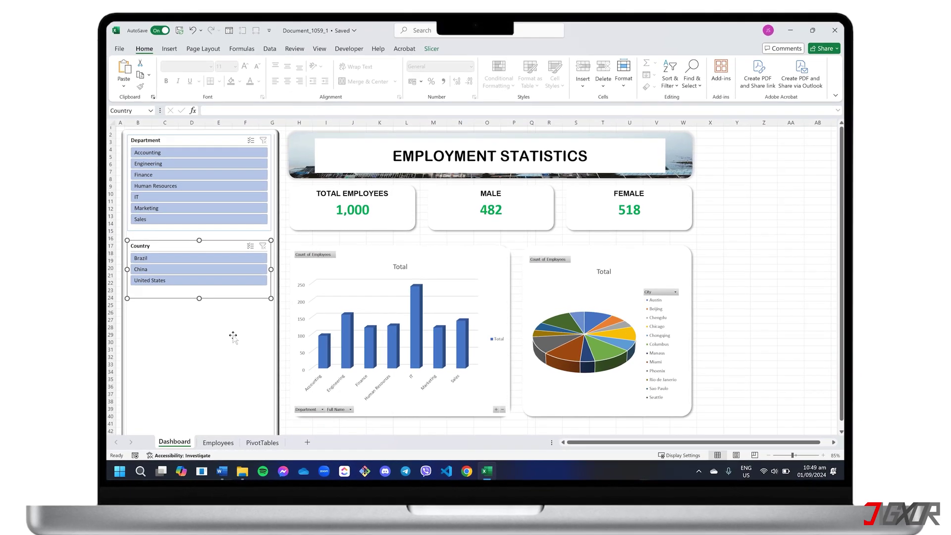
Filter the dashboard to Engineering, then pick Brazil, China, and finally United States in the Country slicer
{"action": "left_click", "coordinate": [172, 153]}
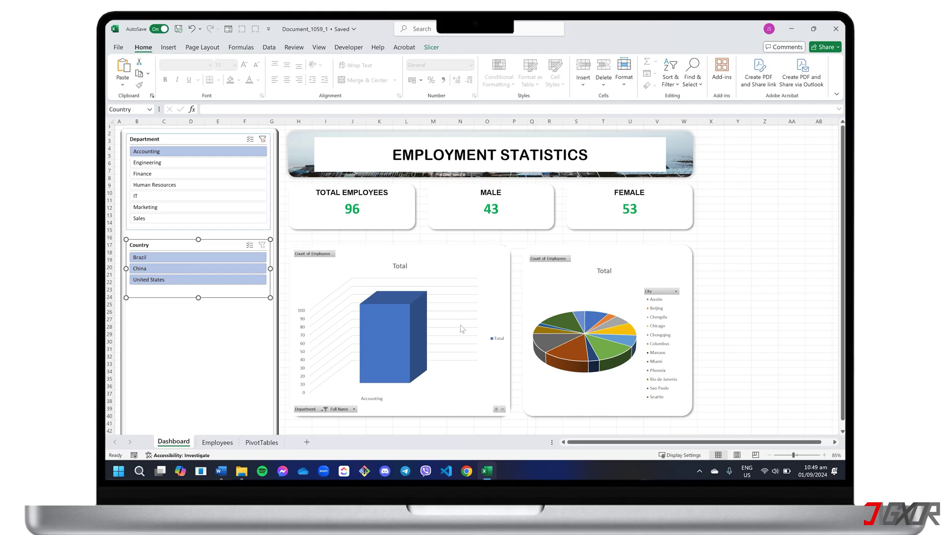
{"action": "left_click", "coordinate": [192, 163]}
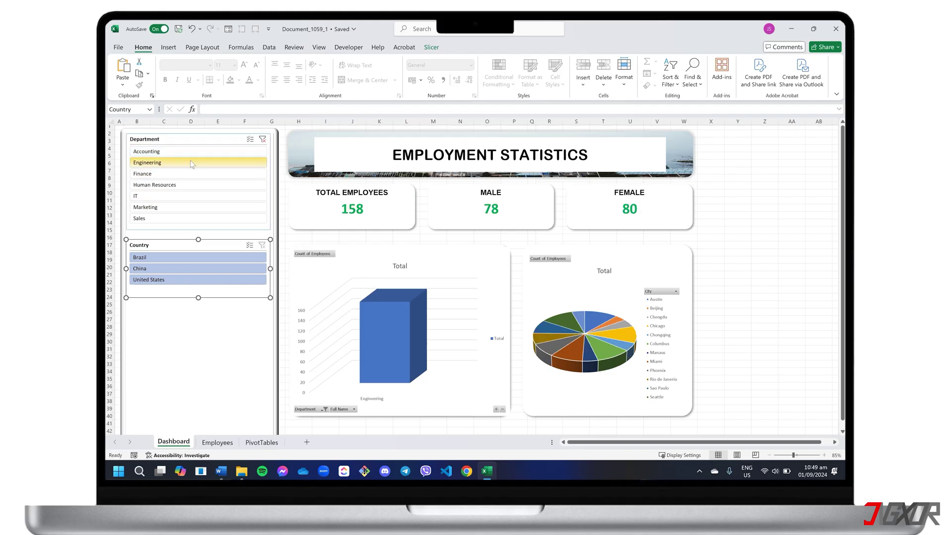
{"action": "left_click", "coordinate": [189, 258]}
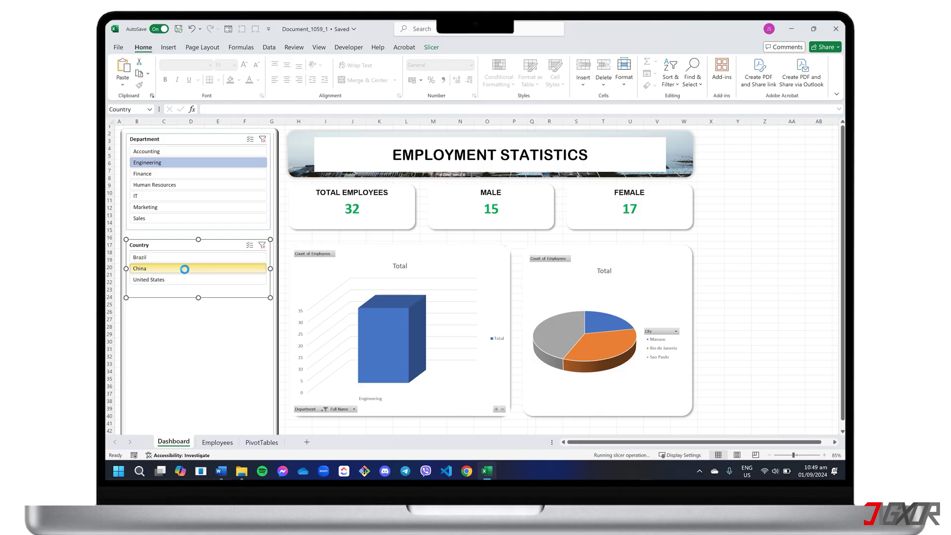
{"action": "left_click", "coordinate": [186, 269]}
{"action": "left_click", "coordinate": [183, 280]}
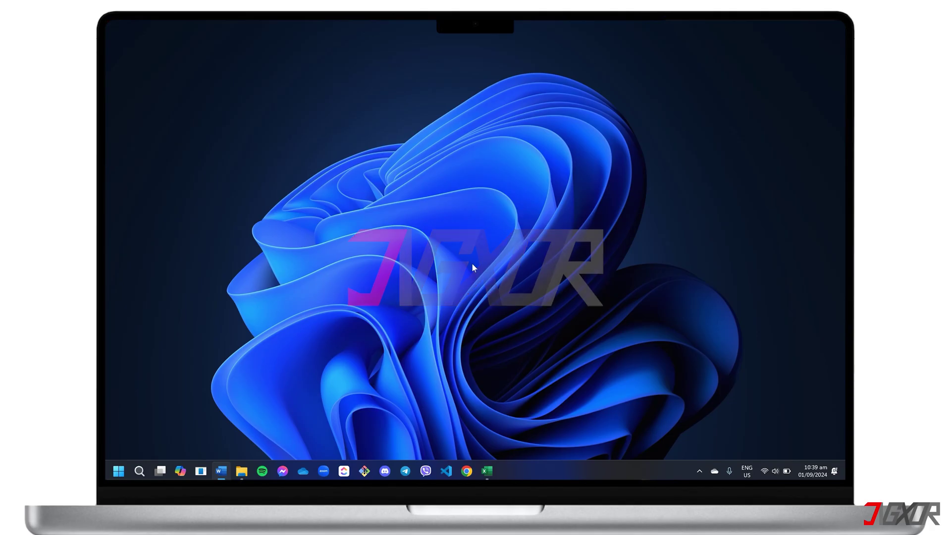
Open the Employment Statistics workbook from the taskbar
{"action": "left_click", "coordinate": [486, 470]}
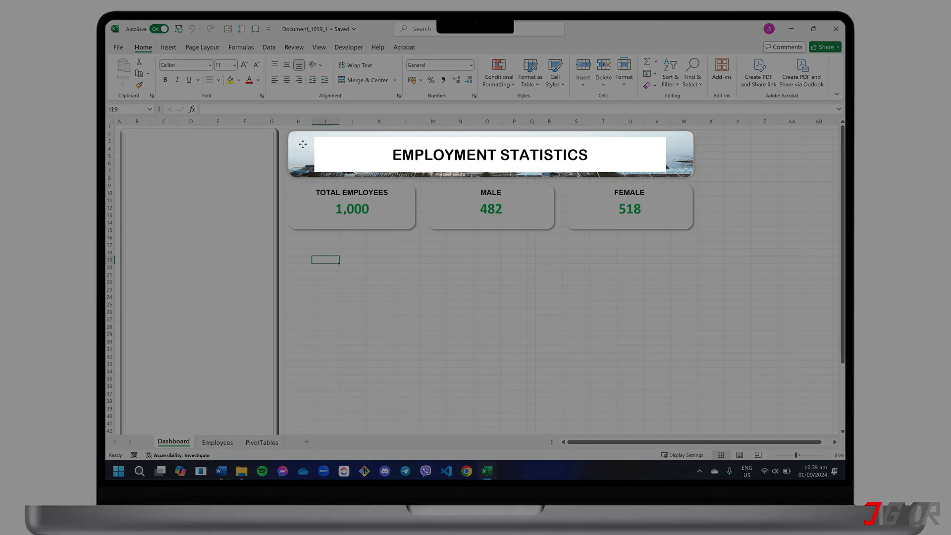
Deselect the banner and choose the Rounded Rectangle from Insert > Shapes
{"action": "left_click", "coordinate": [303, 145]}
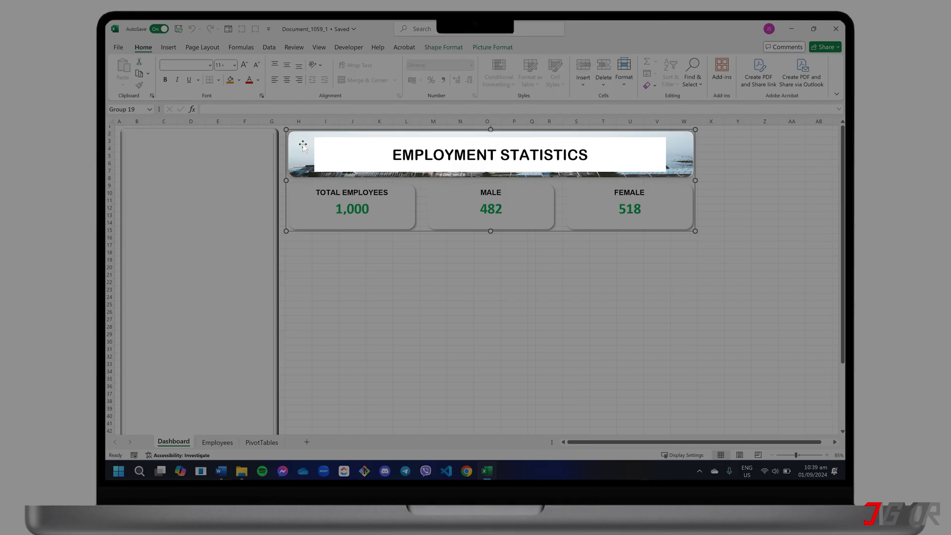
{"action": "left_click", "coordinate": [303, 145]}
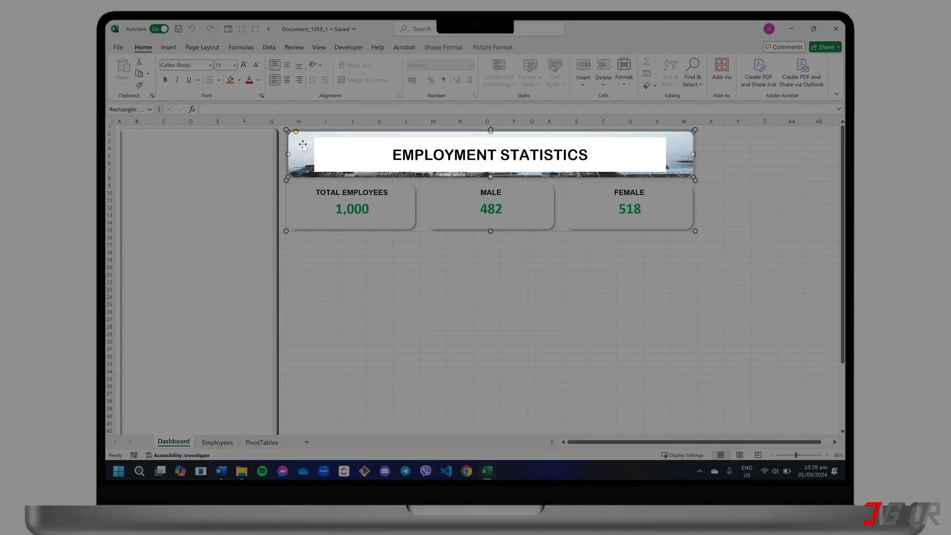
{"action": "left_click", "coordinate": [304, 244]}
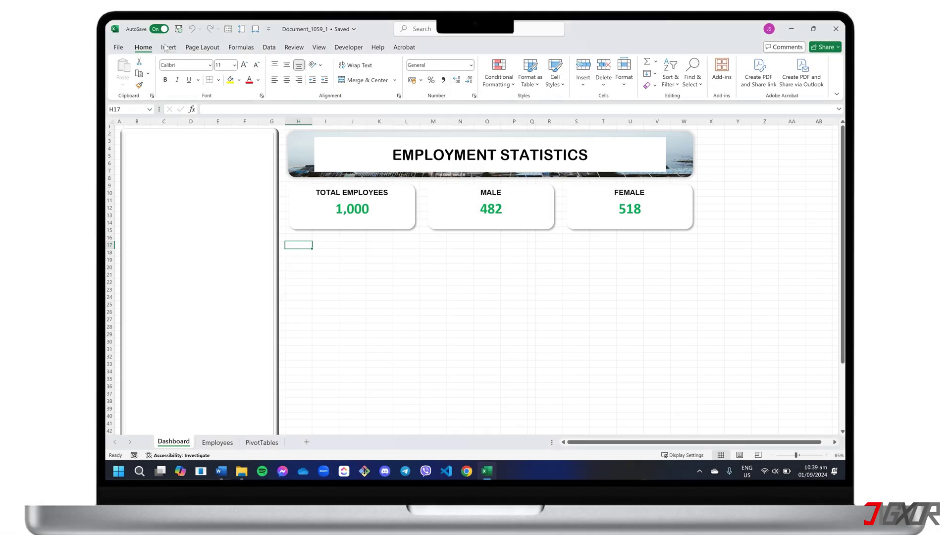
{"action": "left_click", "coordinate": [166, 47]}
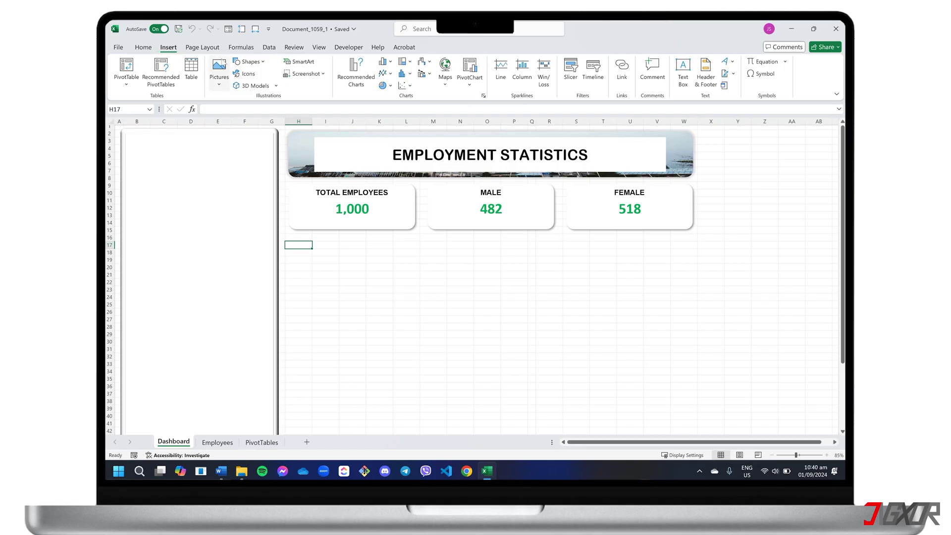
{"action": "left_click", "coordinate": [251, 62]}
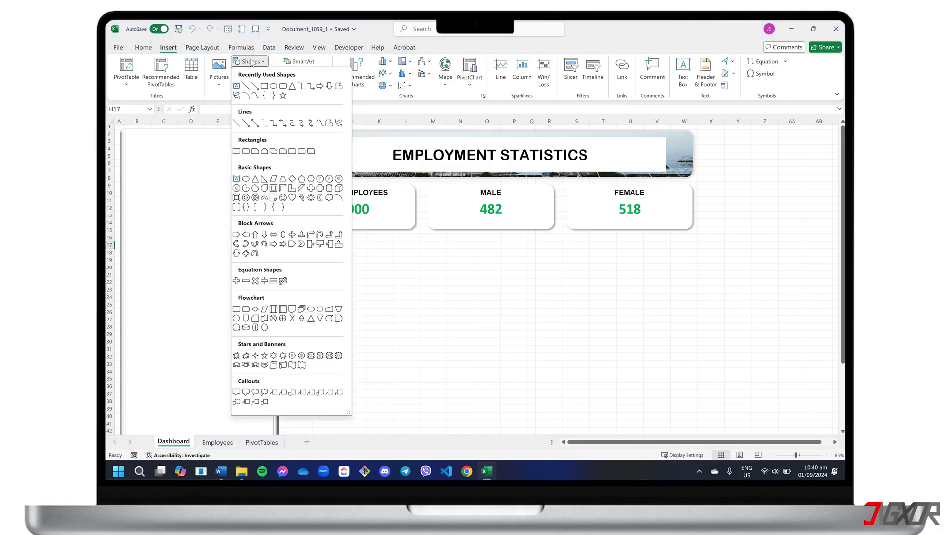
{"action": "left_click", "coordinate": [283, 86]}
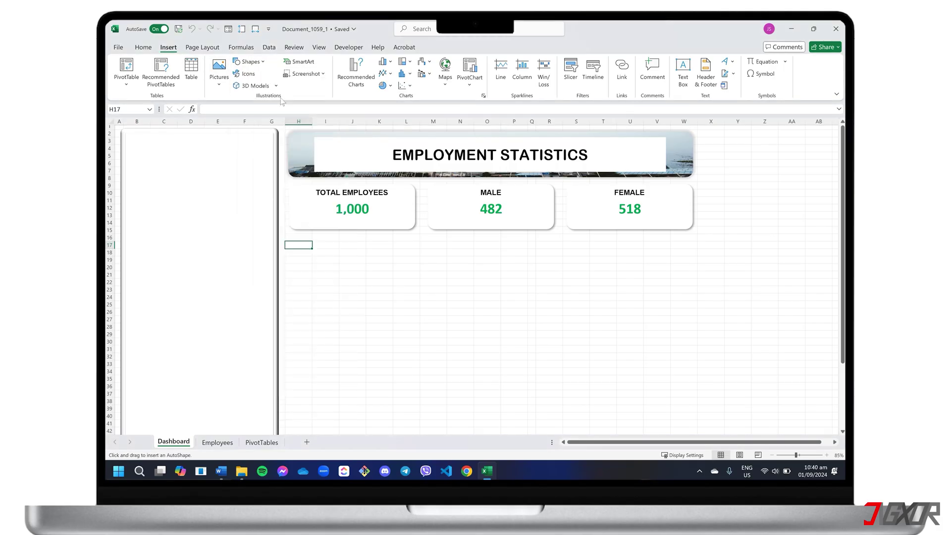
Draw a 14.75 × 11.5 cm rounded rectangle under the KPI cards: white fill, no outline, outer shadow
{"action": "left_click_drag", "start_coordinate": [291, 243], "coordinate": [521, 426]}
{"action": "left_click_drag", "start_coordinate": [522, 244], "coordinate": [509, 253]}
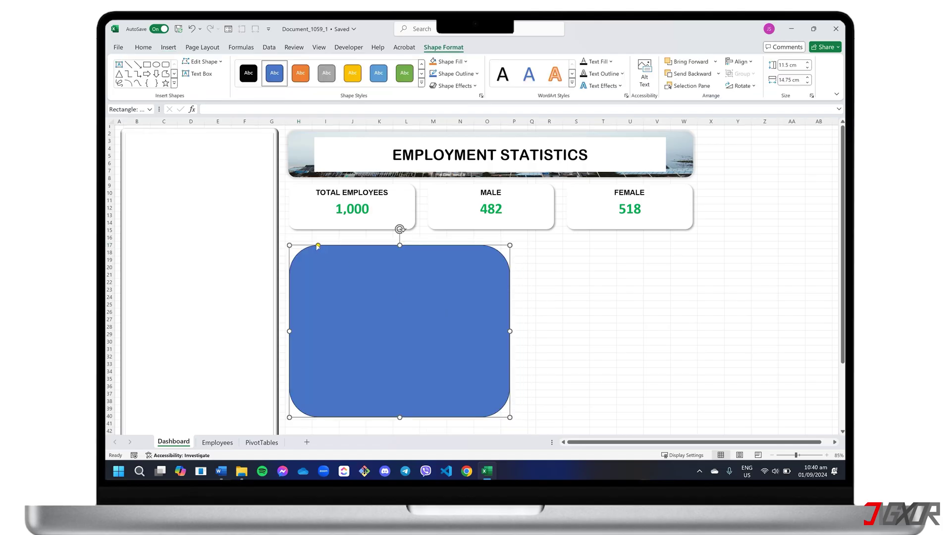
{"action": "left_click_drag", "start_coordinate": [347, 317], "coordinate": [345, 307]}
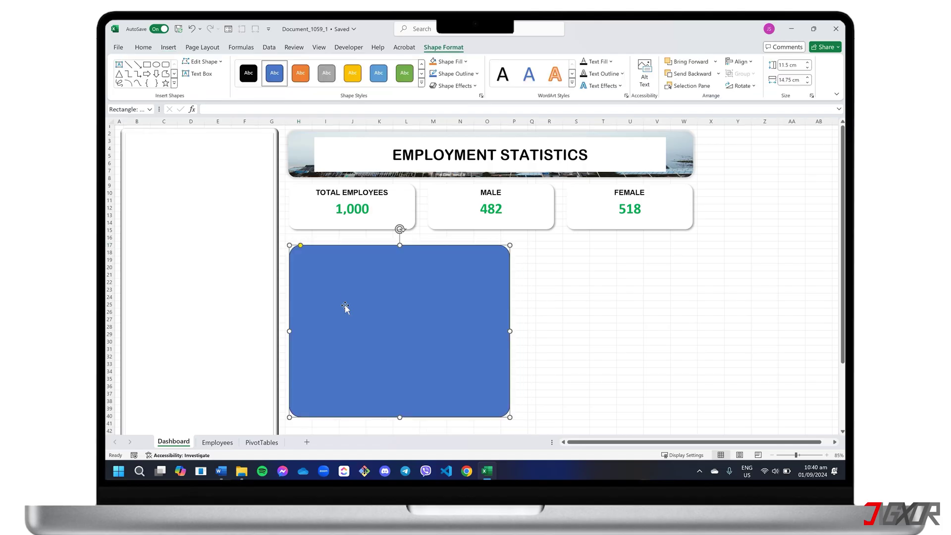
{"action": "left_click", "coordinate": [466, 61]}
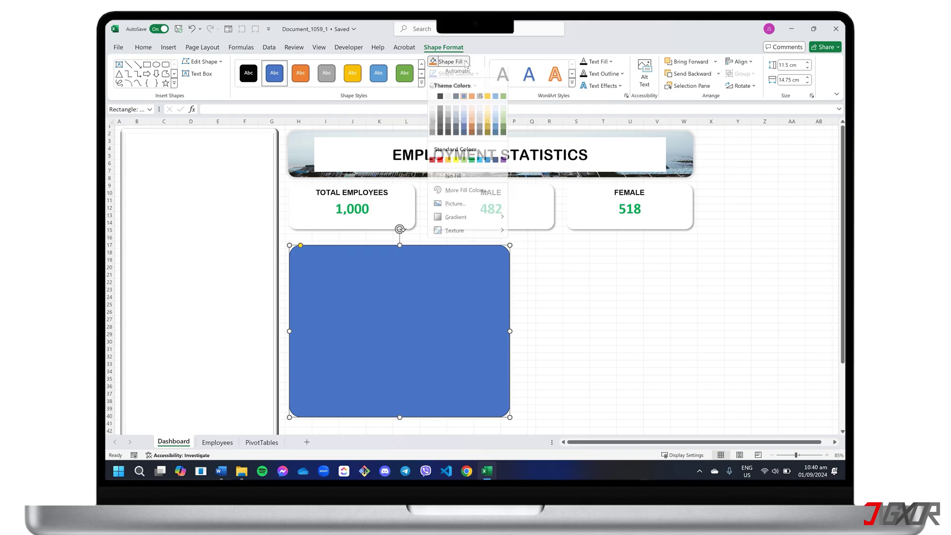
{"action": "left_click", "coordinate": [432, 101]}
{"action": "left_click", "coordinate": [456, 74]}
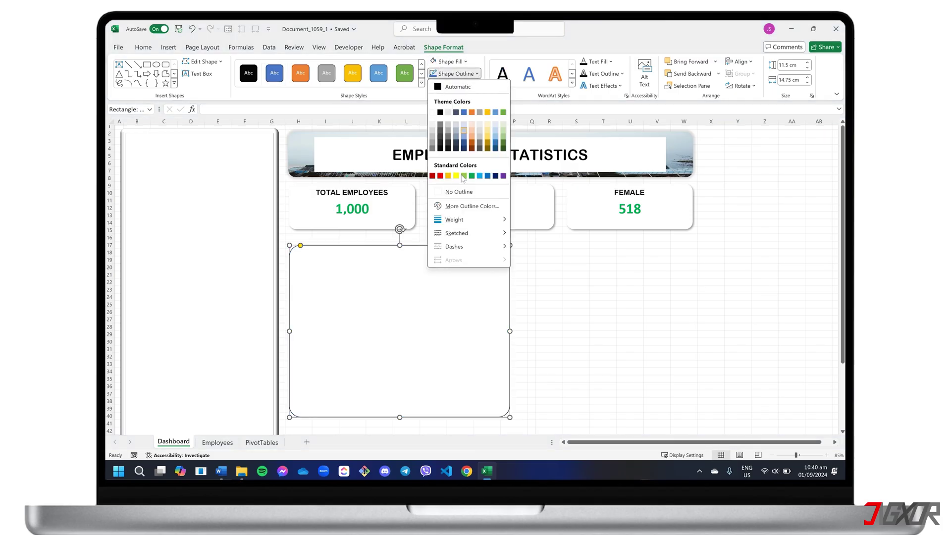
{"action": "left_click", "coordinate": [461, 191]}
{"action": "left_click", "coordinate": [454, 86]}
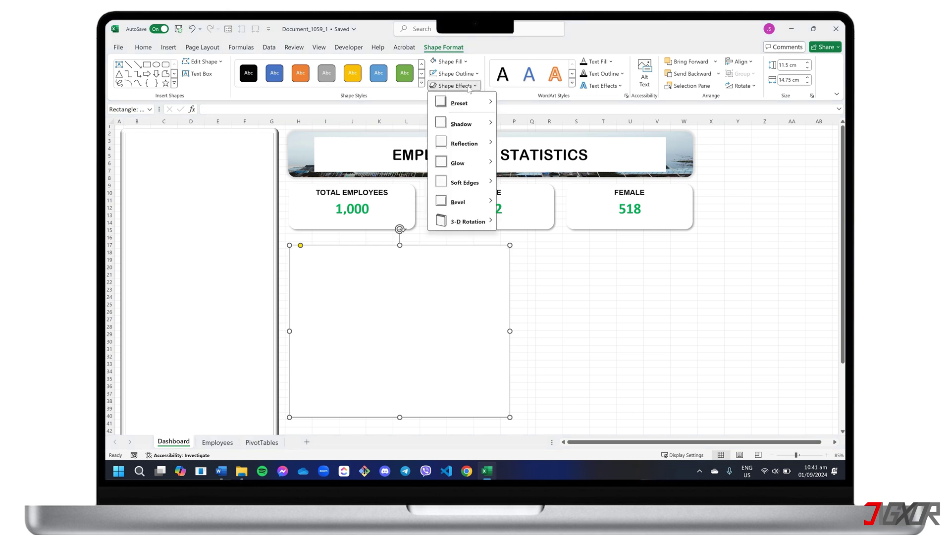
{"action": "mouse_move", "coordinate": [478, 128]}
{"action": "left_click", "coordinate": [509, 184]}
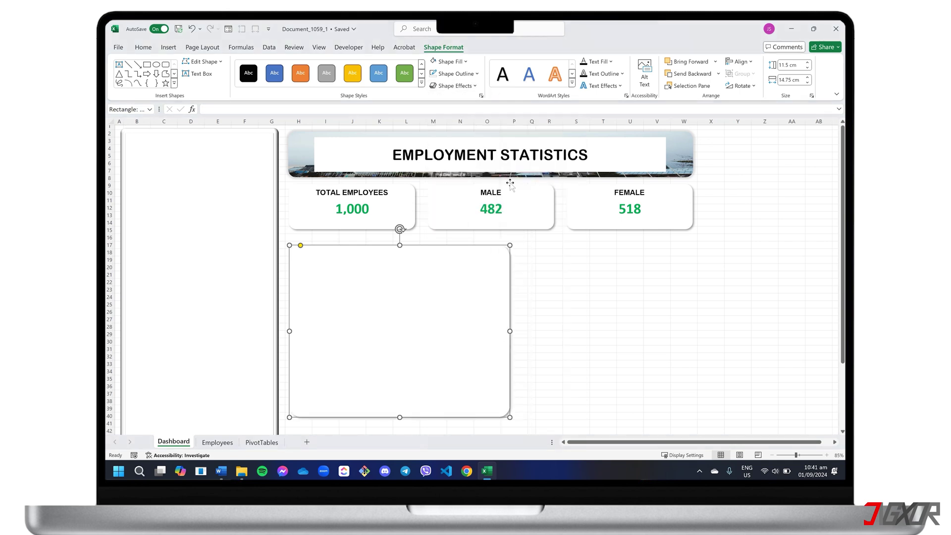
Duplicate the container to the right, narrow the copy to 11.72 cm, and align both tops
{"action": "key", "text": "ctrl+d"}
{"action": "left_click_drag", "start_coordinate": [418, 310], "coordinate": [644, 304]}
{"action": "left_click_drag", "start_coordinate": [746, 330], "coordinate": [688, 329]}
{"action": "left_click", "coordinate": [378, 331]}
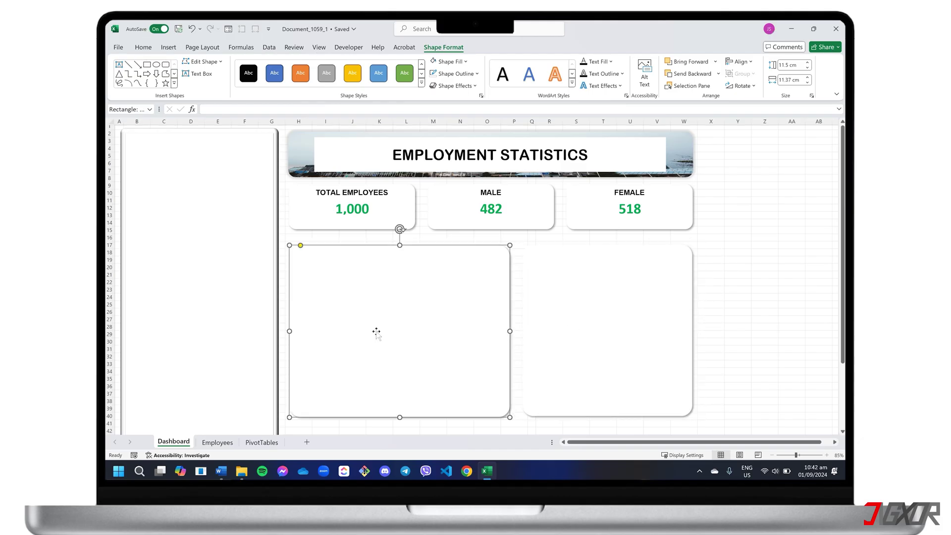
{"action": "left_click", "coordinate": [558, 336], "text": "shift"}
{"action": "left_click", "coordinate": [743, 62]}
{"action": "left_click", "coordinate": [747, 125]}
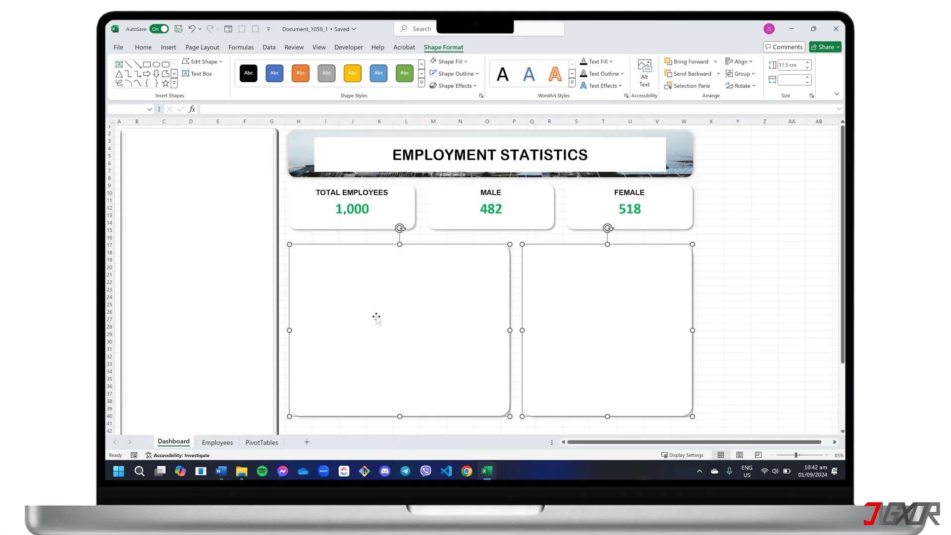
Deselect the containers and switch to the PivotTables sheet
{"action": "left_click", "coordinate": [732, 297]}
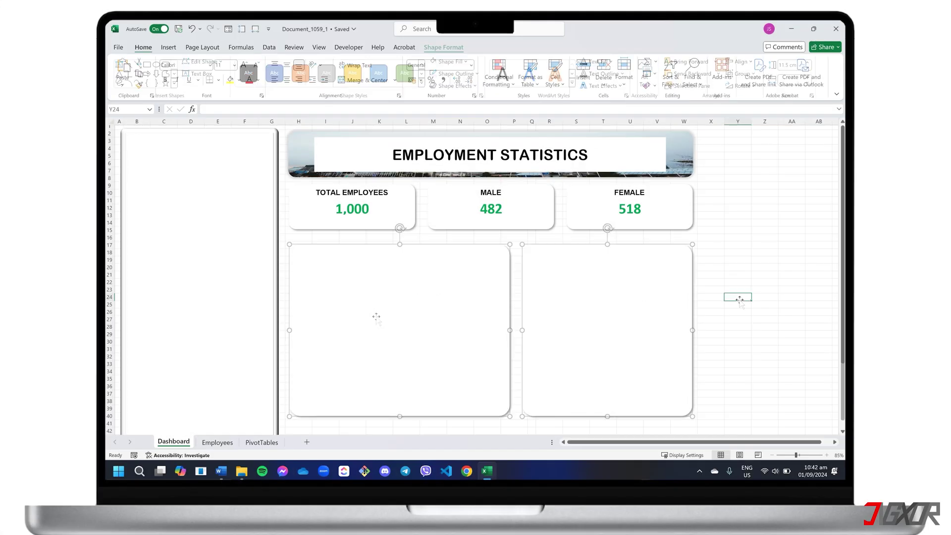
{"action": "left_click", "coordinate": [262, 441]}
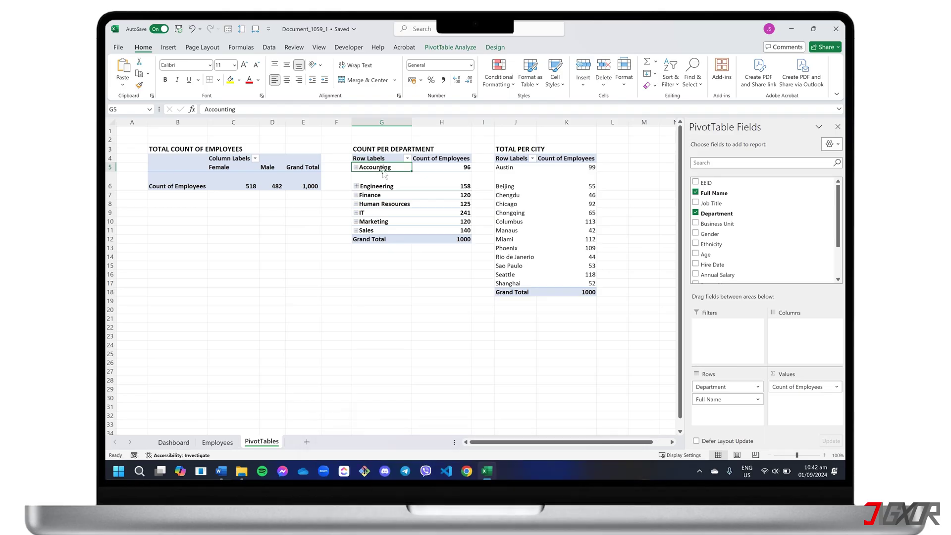
Create a 3-D column PivotChart from the per-department pivot table
{"action": "left_click", "coordinate": [457, 48]}
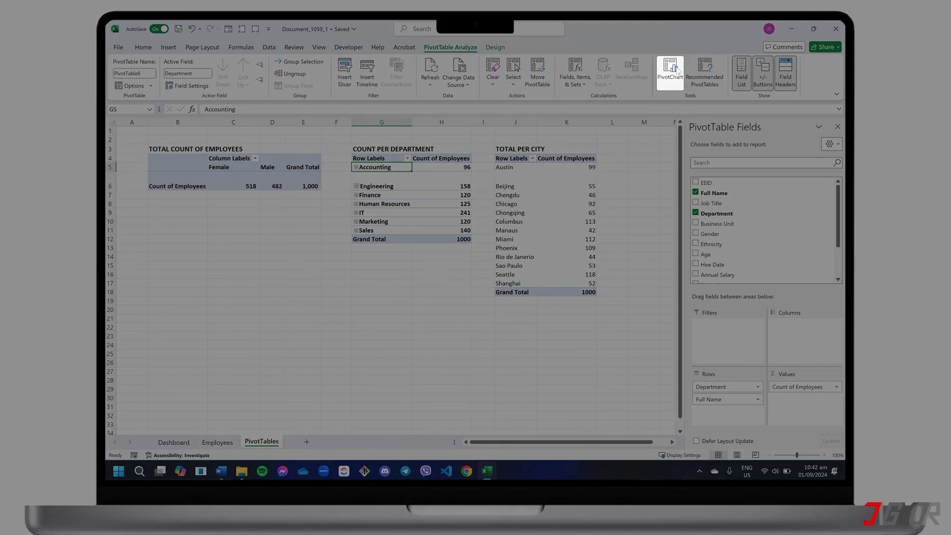
{"action": "left_click", "coordinate": [674, 70]}
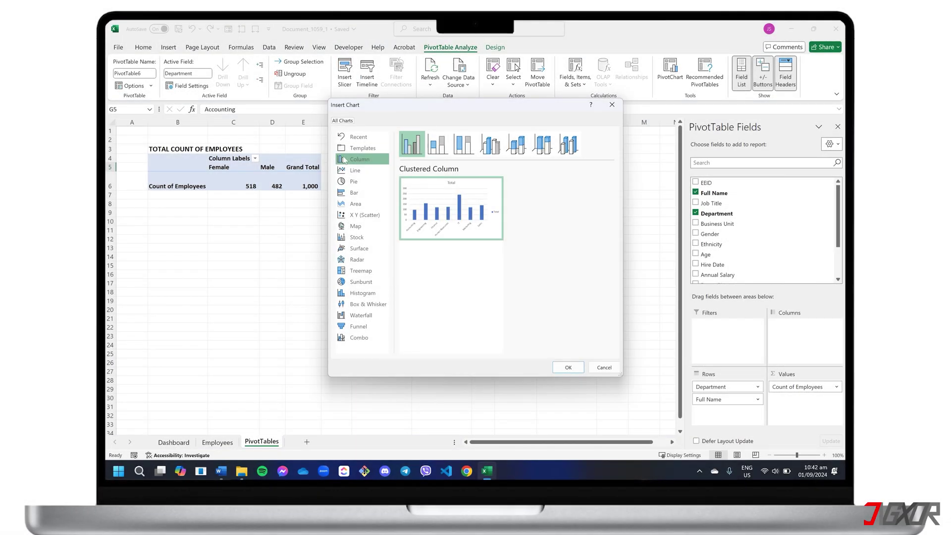
{"action": "left_click", "coordinate": [516, 146]}
{"action": "left_click", "coordinate": [568, 367]}
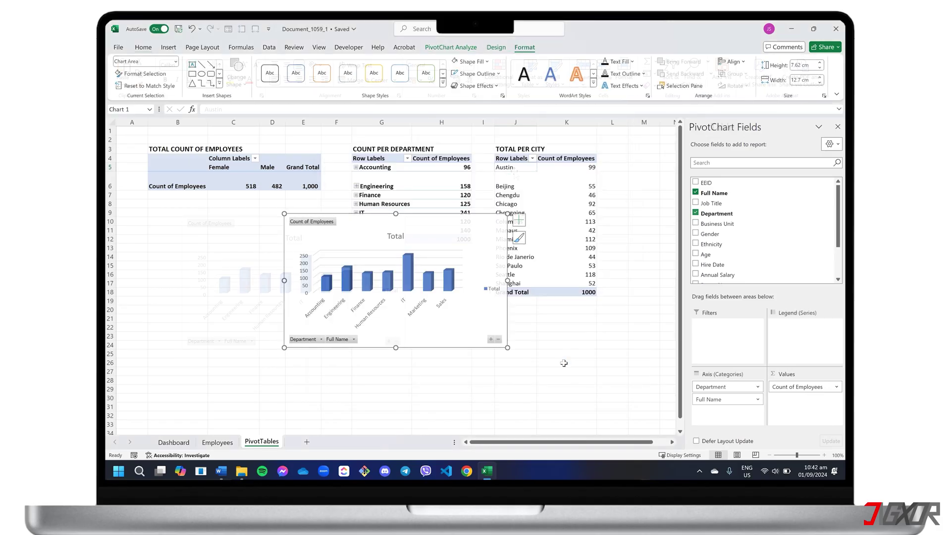
Create a 3-D pie PivotChart from the per-city pivot table
{"action": "left_click", "coordinate": [454, 48]}
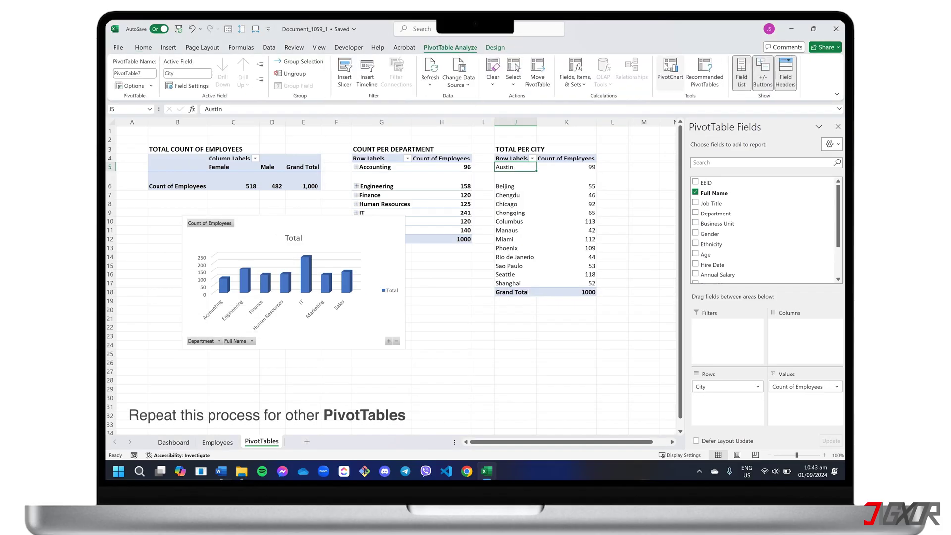
{"action": "left_click", "coordinate": [670, 72]}
{"action": "left_click", "coordinate": [354, 181]}
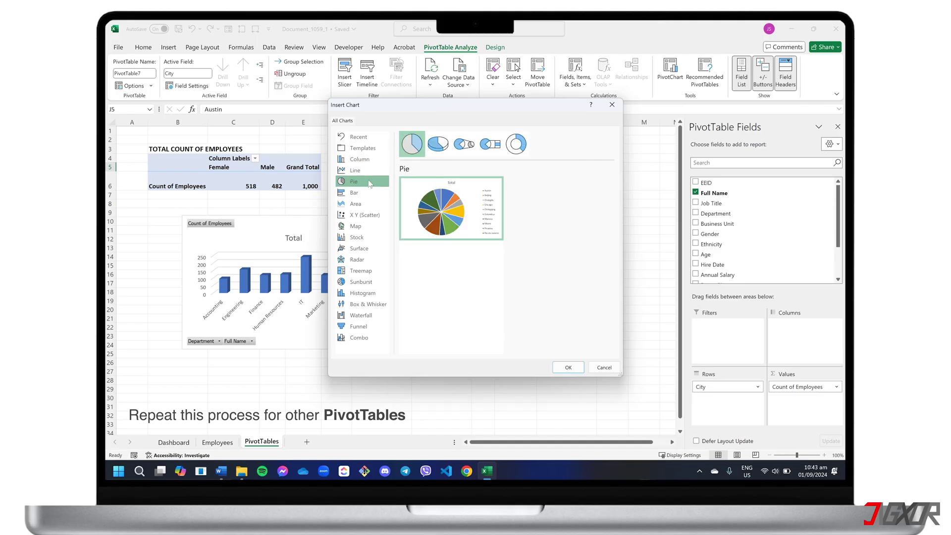
{"action": "left_click", "coordinate": [438, 144]}
{"action": "left_click", "coordinate": [568, 367]}
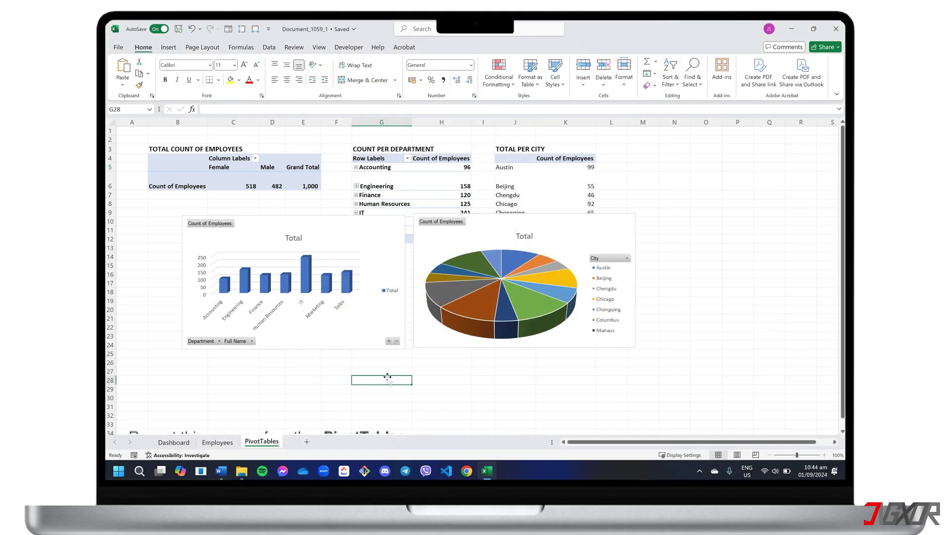
Move the department bar chart into the left container on the Dashboard sheet
{"action": "left_click", "coordinate": [339, 227]}
{"action": "key", "text": "Delete"}
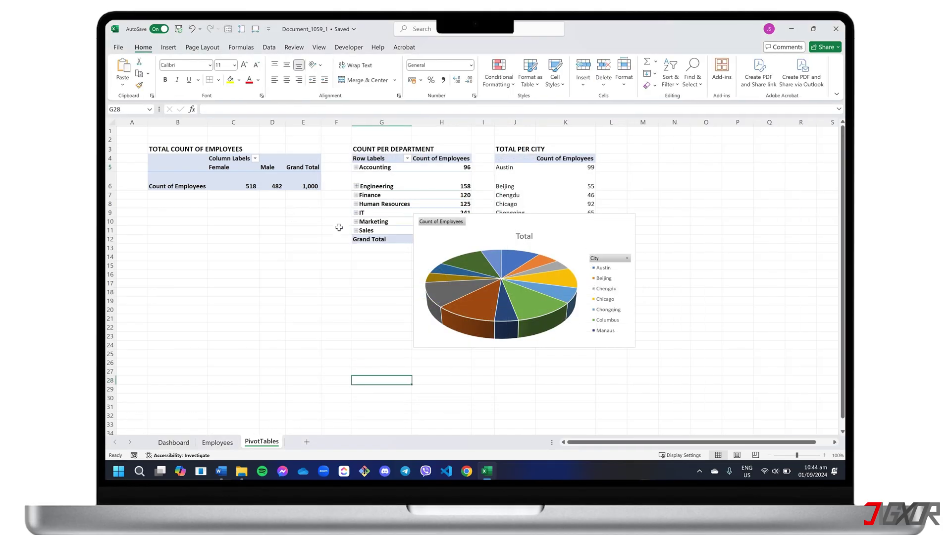
{"action": "left_click", "coordinate": [172, 442]}
{"action": "left_click", "coordinate": [329, 302]}
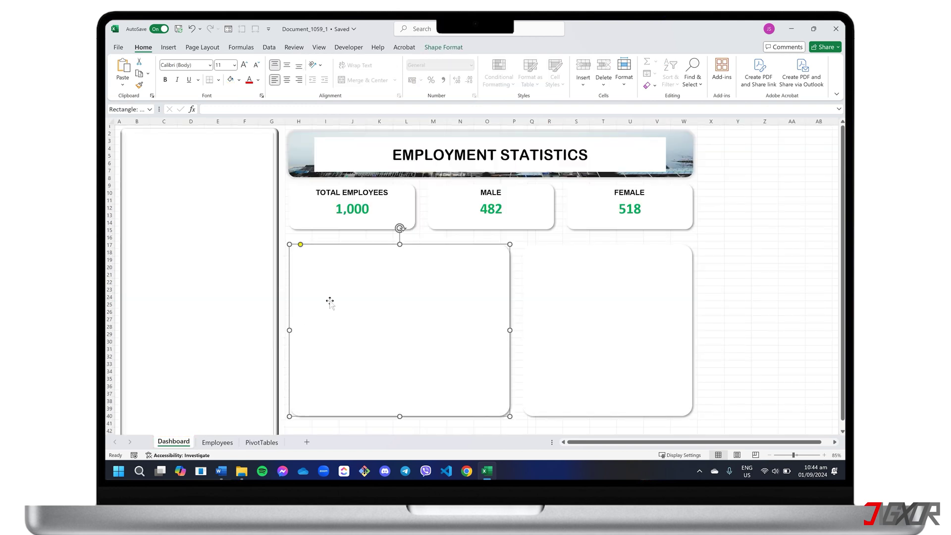
{"action": "key", "text": "ctrl+v"}
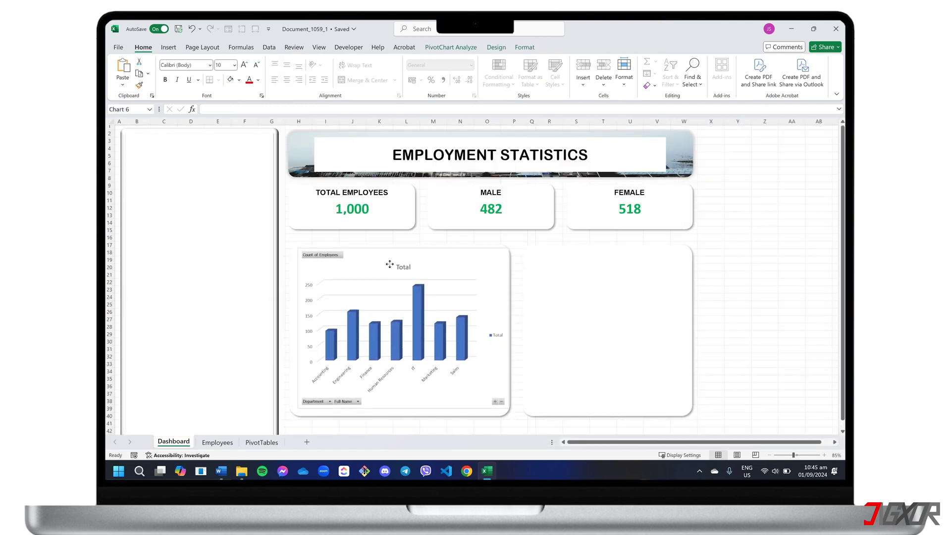
Set the bar chart's Shape Outline to No Outline
{"action": "left_click", "coordinate": [386, 268]}
{"action": "left_click", "coordinate": [522, 48]}
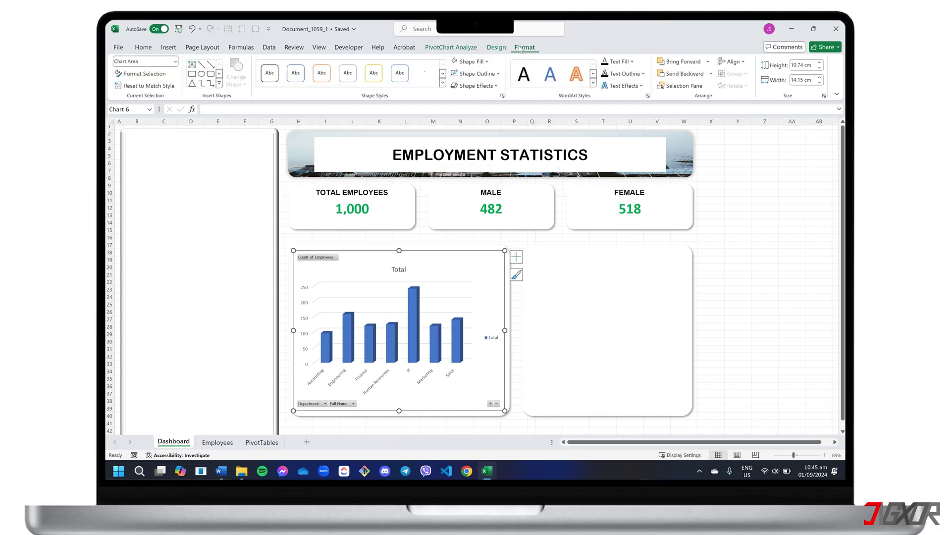
{"action": "left_click", "coordinate": [498, 74]}
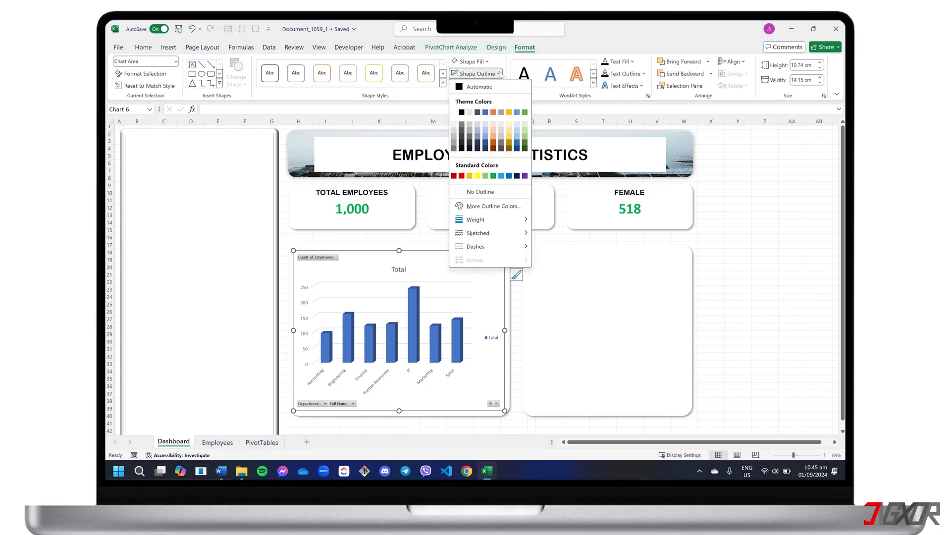
{"action": "left_click", "coordinate": [485, 190]}
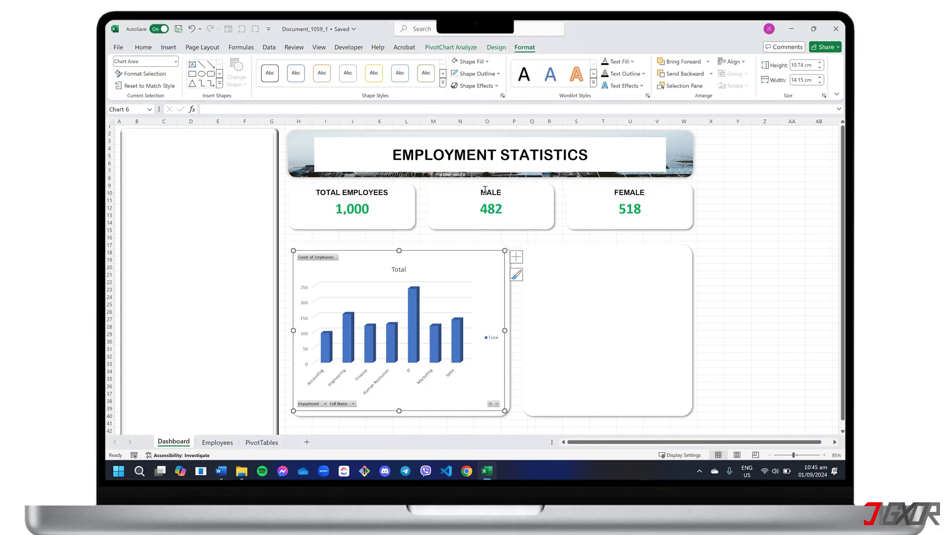
{"action": "left_click", "coordinate": [710, 296]}
Set the pie chart's Shape Outline to No Outline in the right container
{"action": "left_click", "coordinate": [262, 442]}
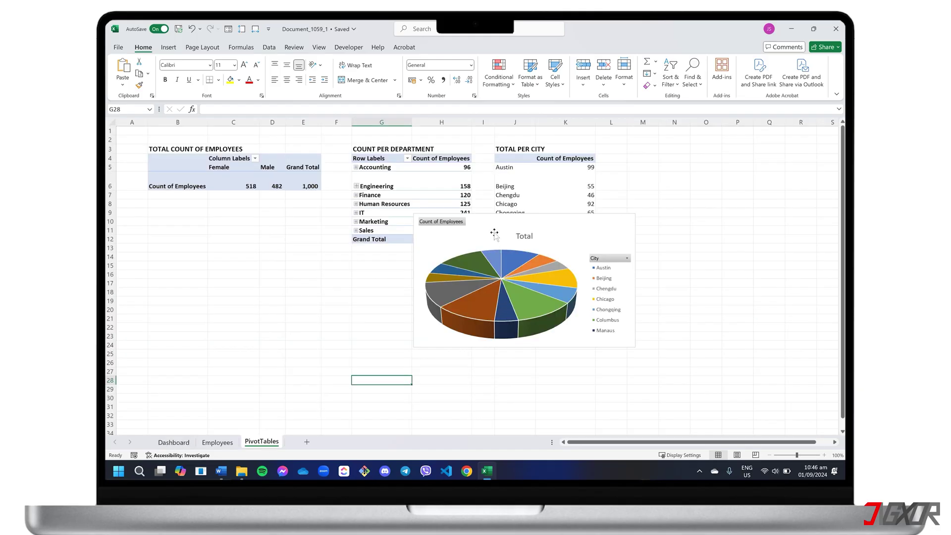
{"action": "left_click", "coordinate": [173, 442]}
{"action": "left_click", "coordinate": [580, 299]}
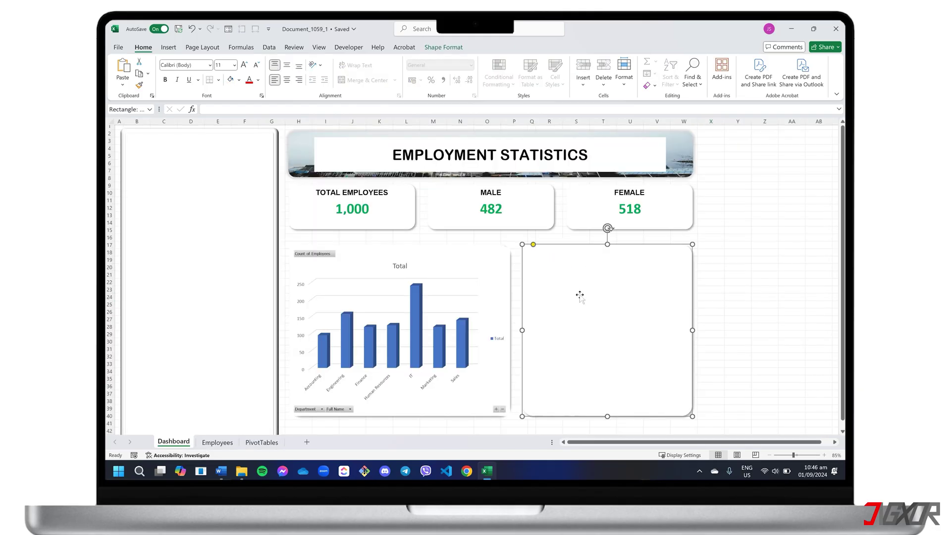
{"action": "left_click", "coordinate": [524, 48]}
{"action": "left_click", "coordinate": [477, 73]}
{"action": "left_click", "coordinate": [477, 190]}
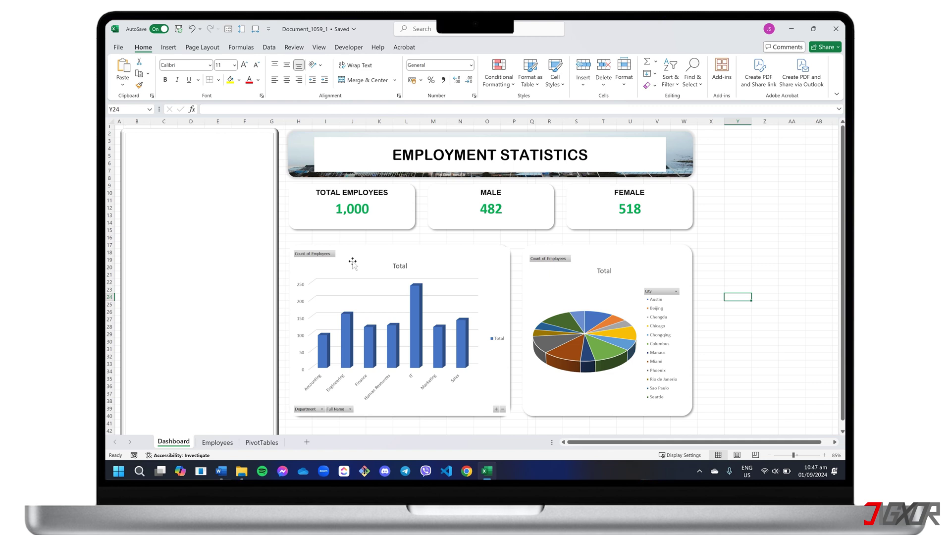
Insert Department and Country slicers from the bar pivot chart's Insert Slicer option
{"action": "left_click", "coordinate": [351, 275]}
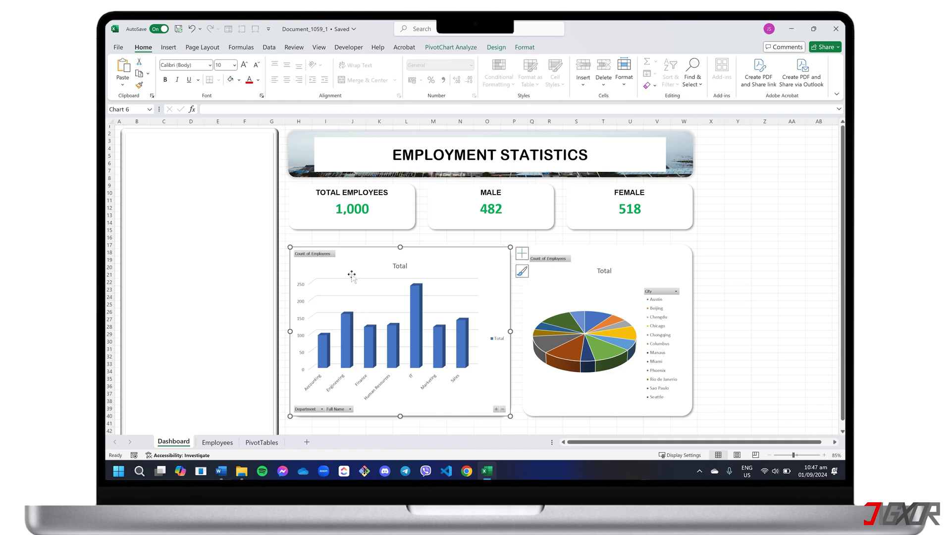
{"action": "left_click", "coordinate": [465, 47]}
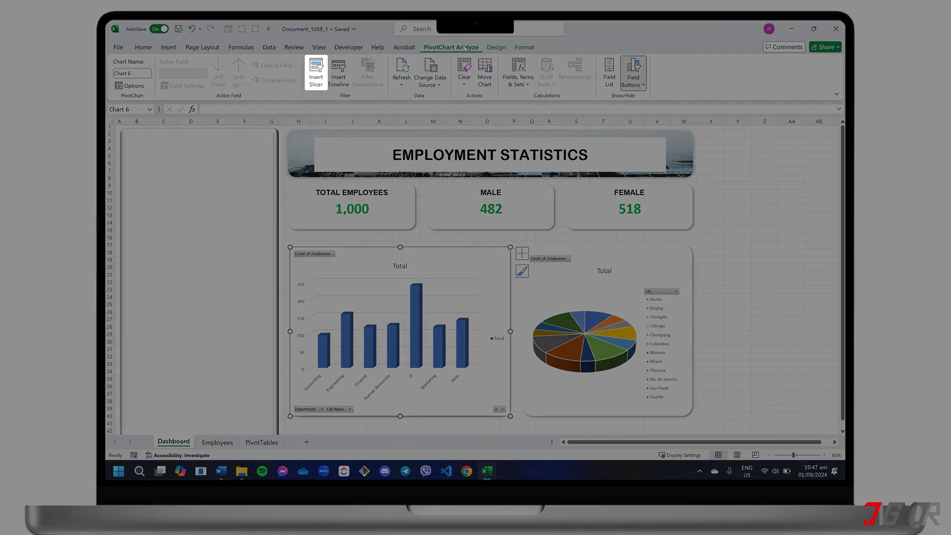
{"action": "left_click", "coordinate": [315, 81]}
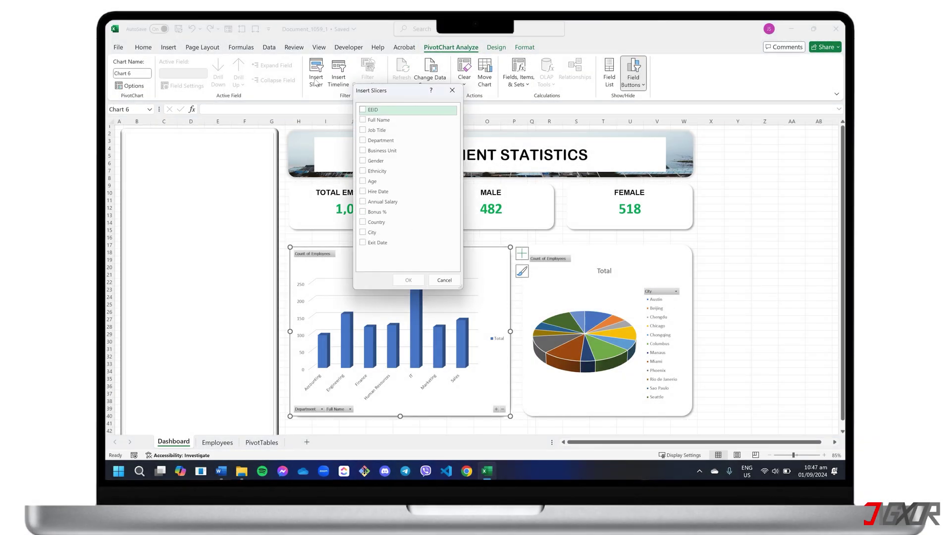
{"action": "left_click", "coordinate": [364, 141]}
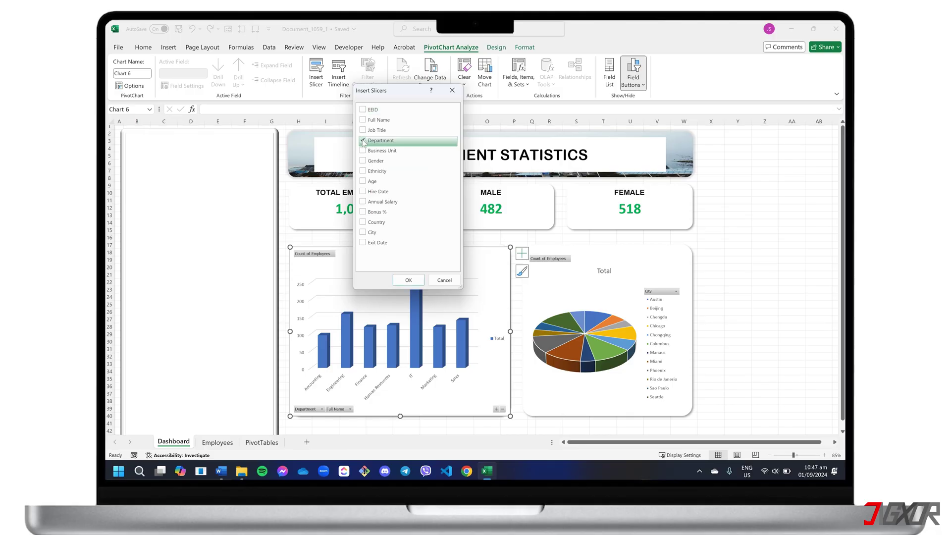
{"action": "left_click", "coordinate": [363, 222]}
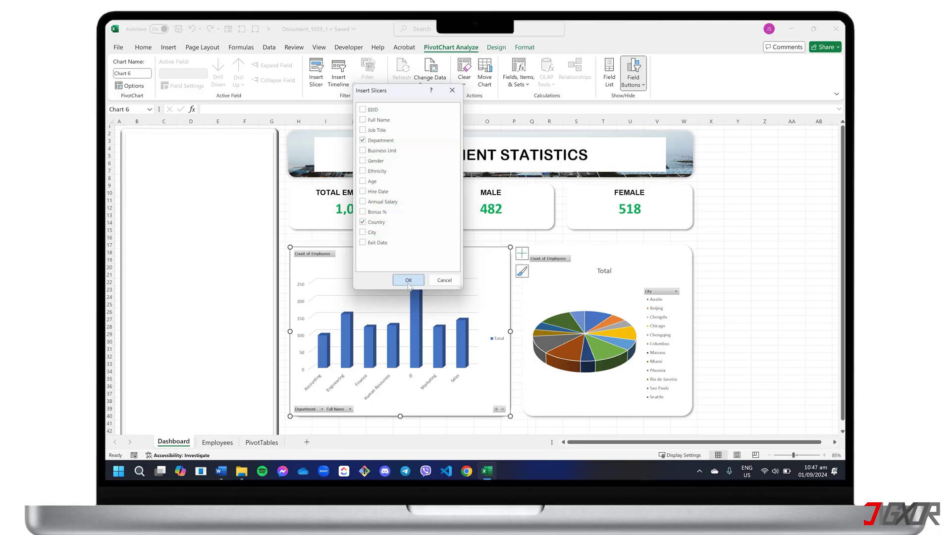
{"action": "left_click", "coordinate": [408, 280]}
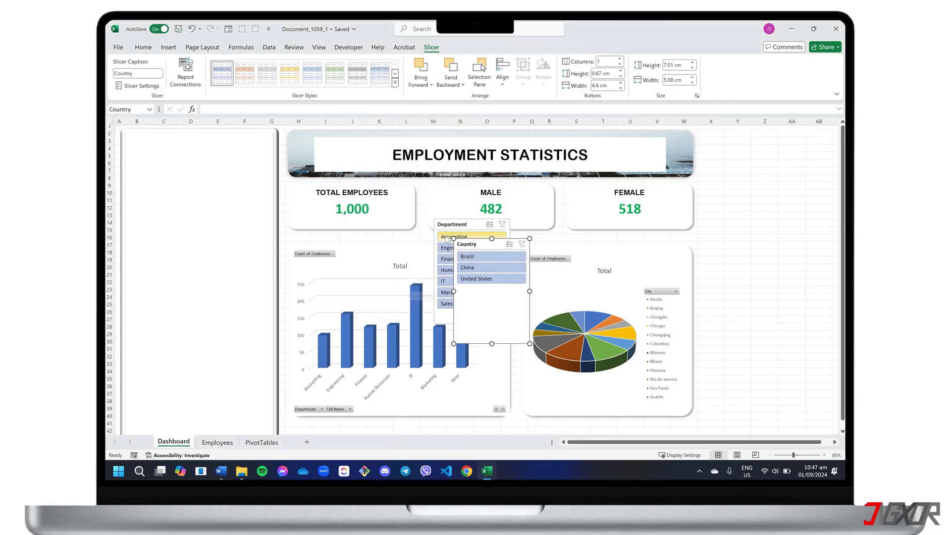
Stack the Department and Country slicers in the left panel at matching width
{"action": "left_click_drag", "start_coordinate": [474, 224], "coordinate": [166, 139]}
{"action": "left_click_drag", "start_coordinate": [206, 240], "coordinate": [270, 230]}
{"action": "left_click_drag", "start_coordinate": [483, 317], "coordinate": [175, 302]}
{"action": "left_click", "coordinate": [213, 305]}
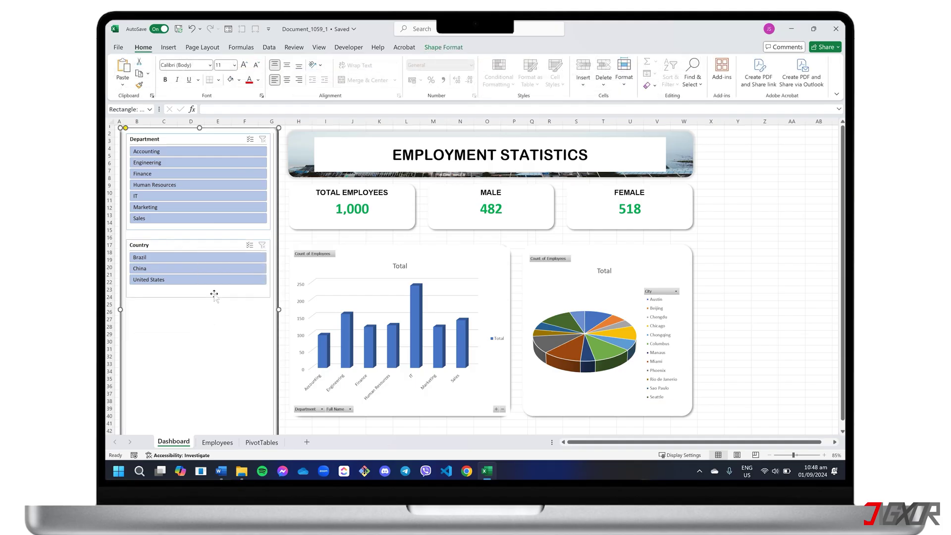
Test Accounting, Engineering, Finance and Brazil filters, then clear both slicers
{"action": "left_click", "coordinate": [205, 150]}
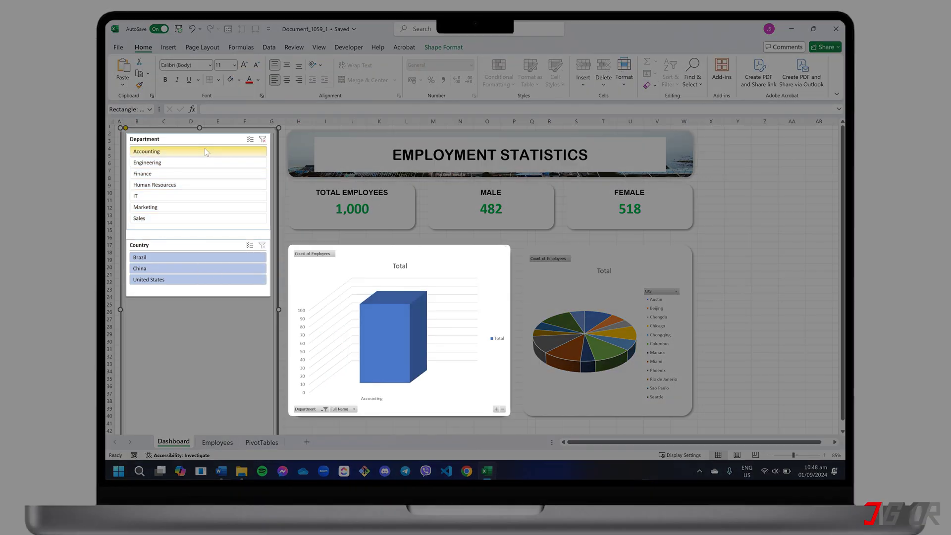
{"action": "left_click", "coordinate": [218, 162]}
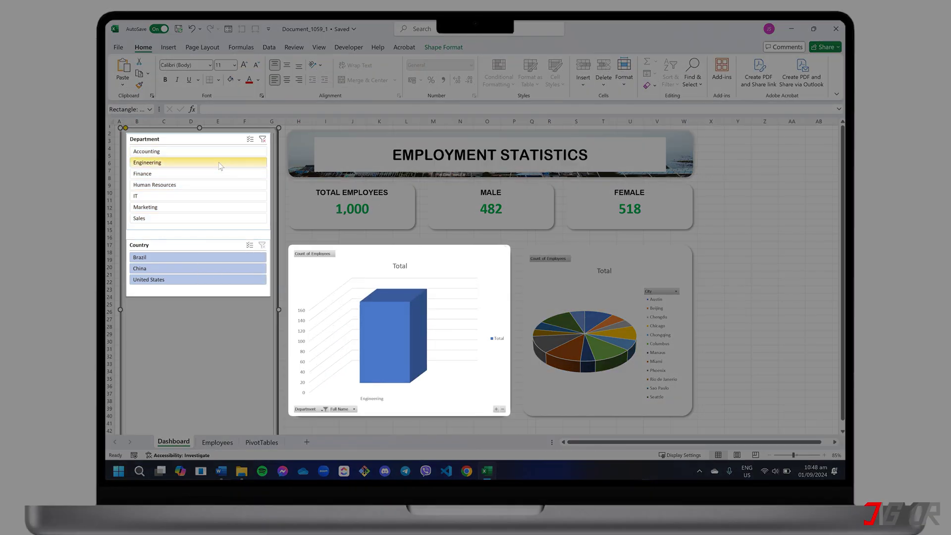
{"action": "left_click", "coordinate": [217, 172]}
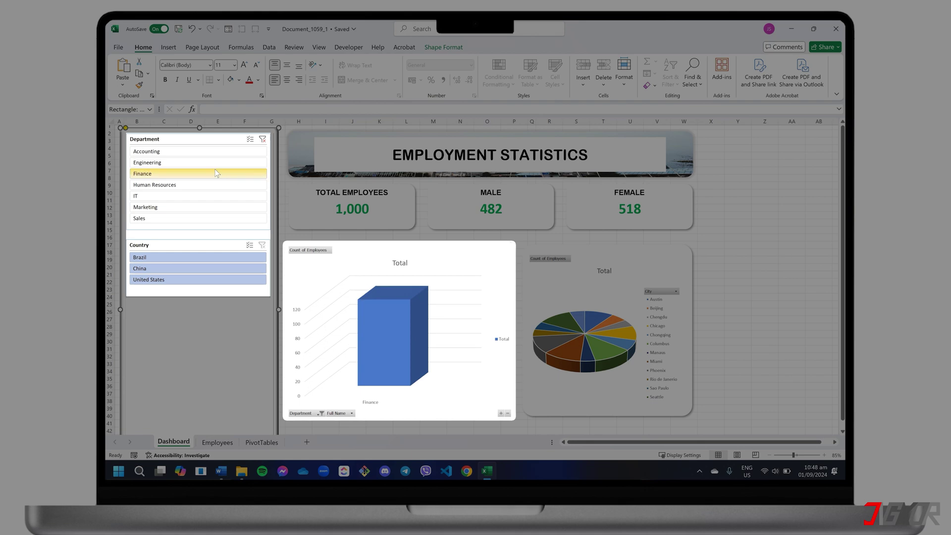
{"action": "left_click", "coordinate": [197, 257]}
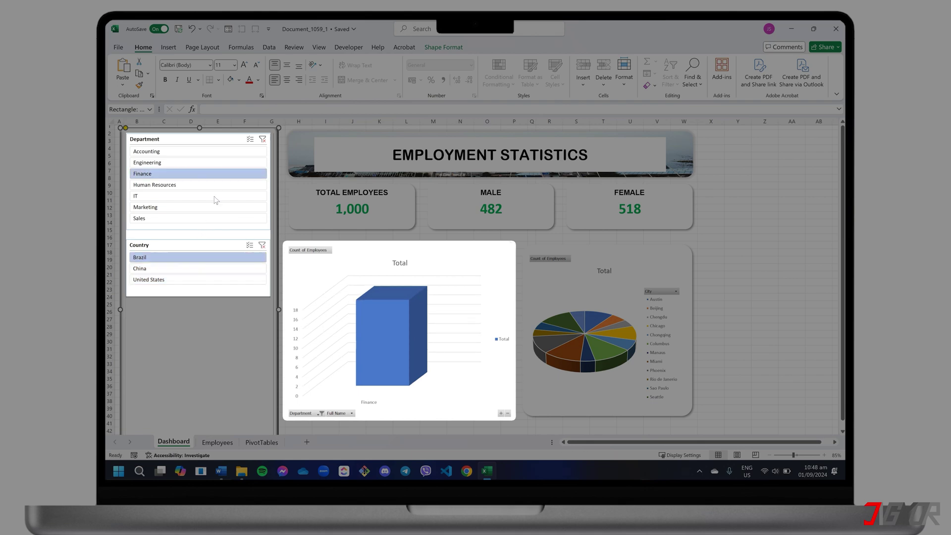
{"action": "left_click", "coordinate": [263, 139]}
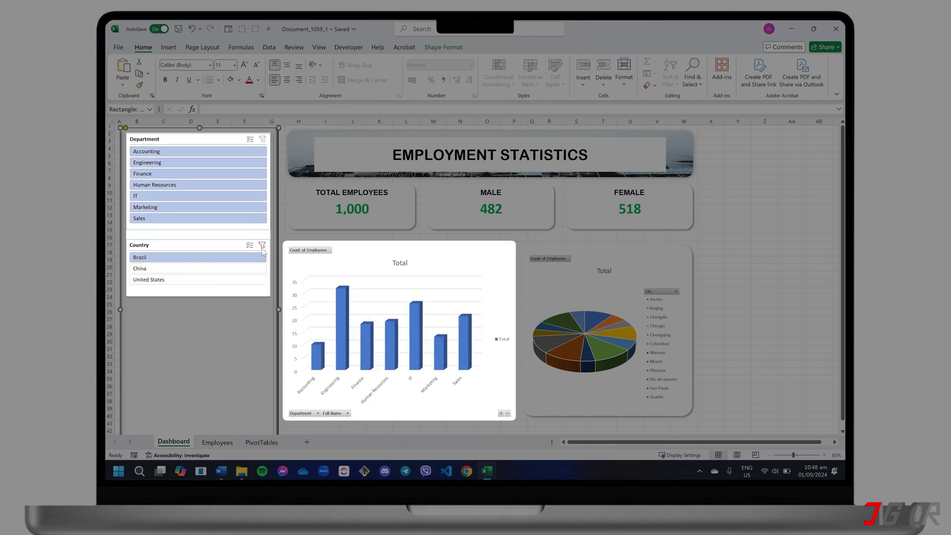
{"action": "left_click", "coordinate": [262, 246]}
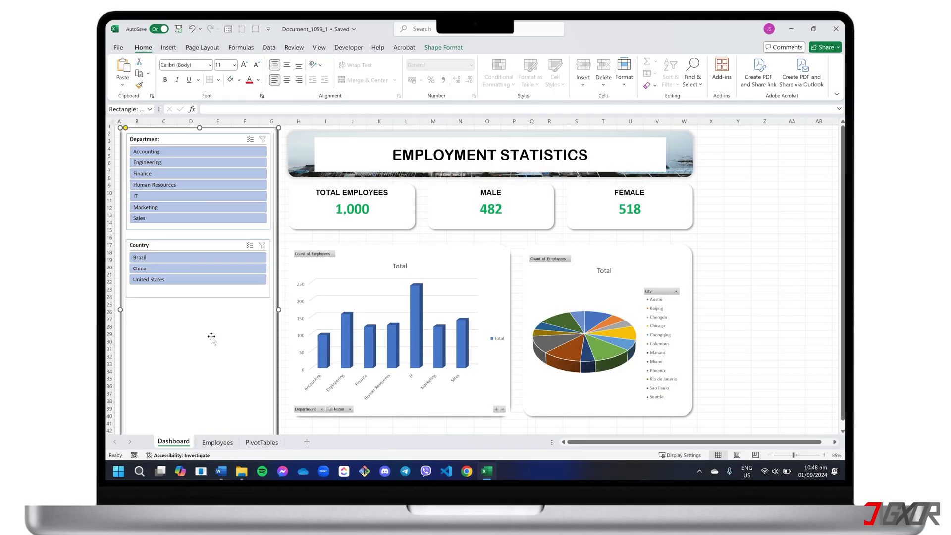
Connect the Department slicer to PivotTable3 and PivotTable7 via Report Connections
{"action": "right_click", "coordinate": [212, 142]}
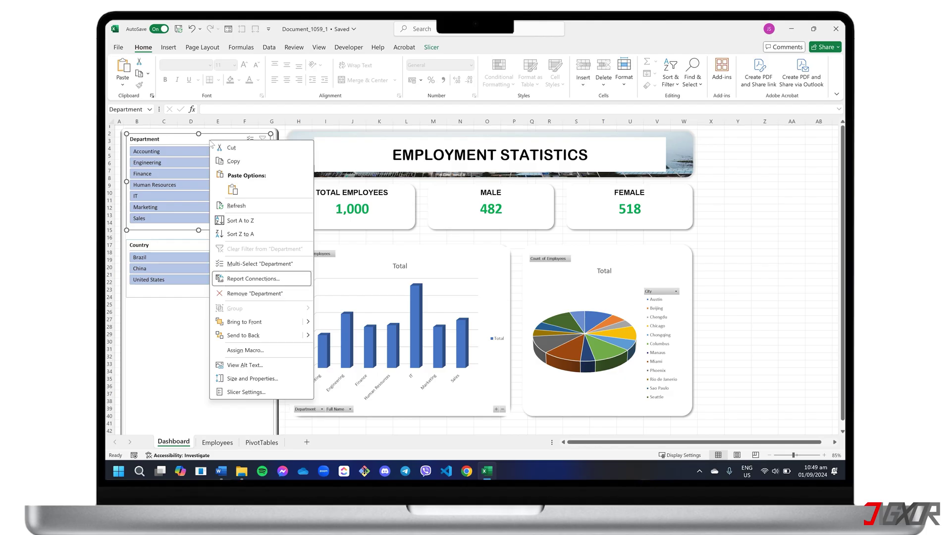
{"action": "left_click", "coordinate": [252, 279]}
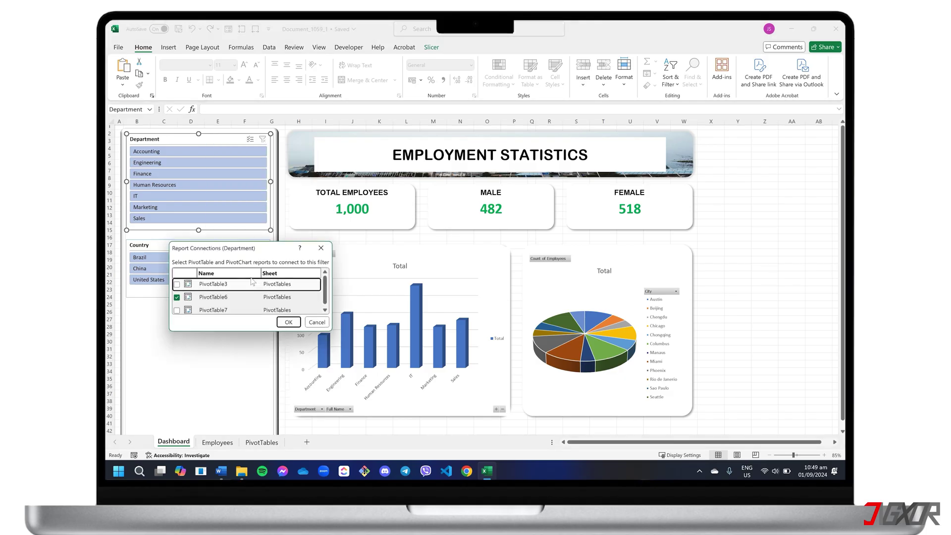
{"action": "left_click", "coordinate": [177, 285]}
{"action": "left_click", "coordinate": [176, 310]}
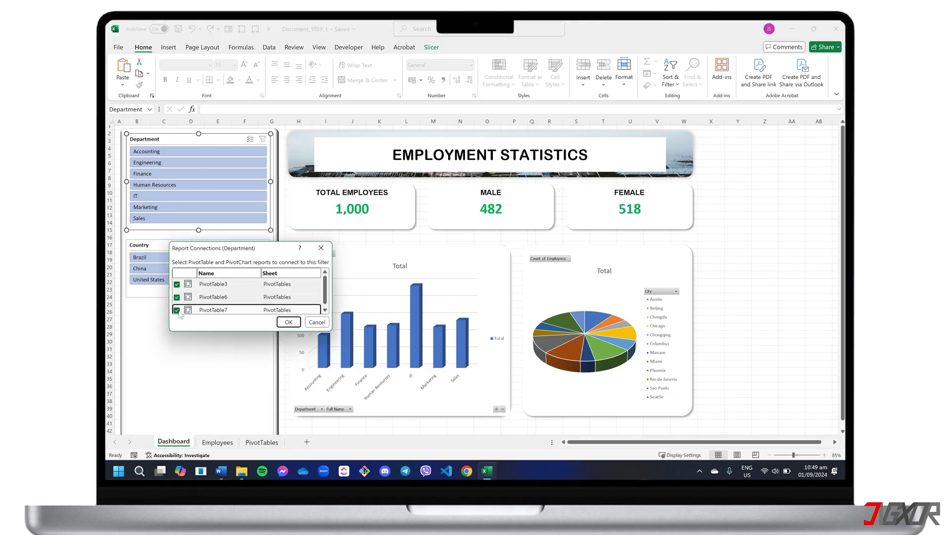
{"action": "left_click", "coordinate": [288, 322]}
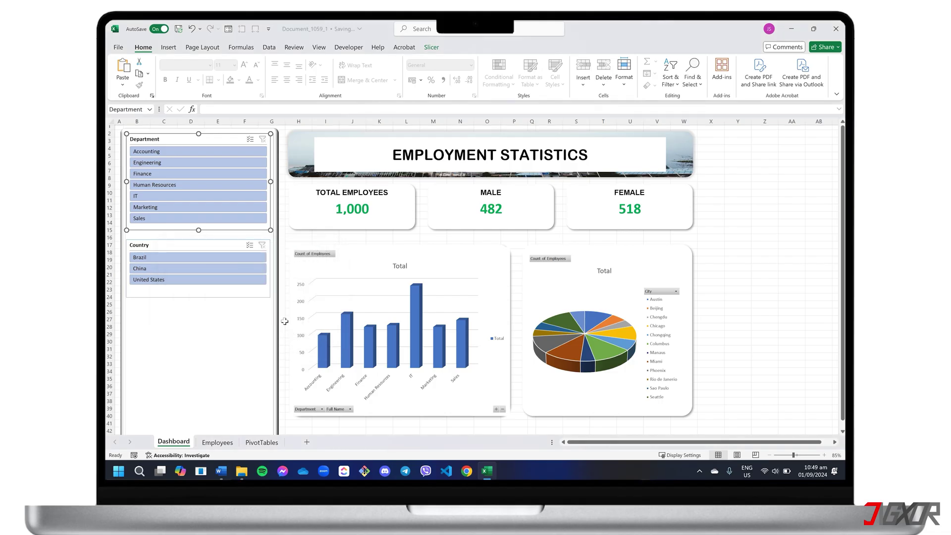
Connect the Country slicer to PivotTable3 and PivotTable7 via Report Connections
{"action": "left_click", "coordinate": [201, 246]}
{"action": "right_click", "coordinate": [202, 247]}
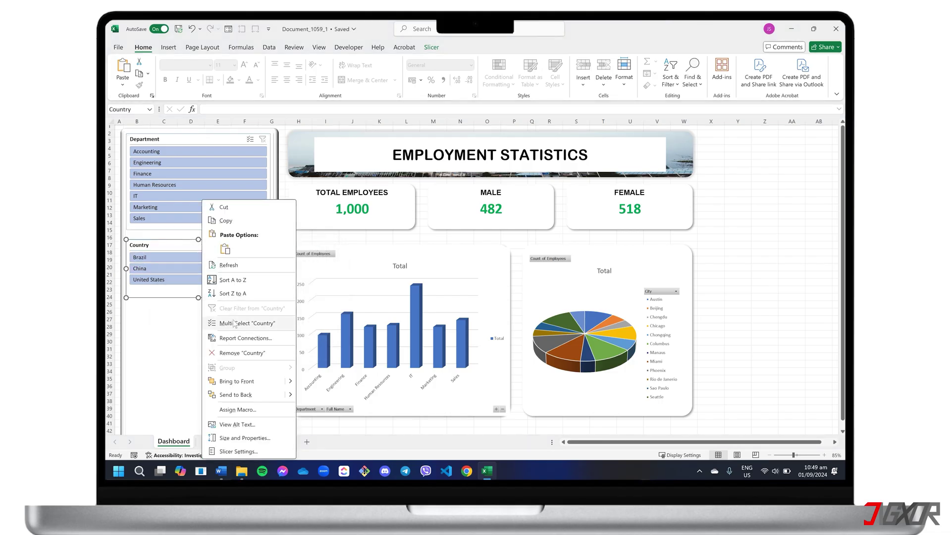
{"action": "left_click", "coordinate": [240, 337]}
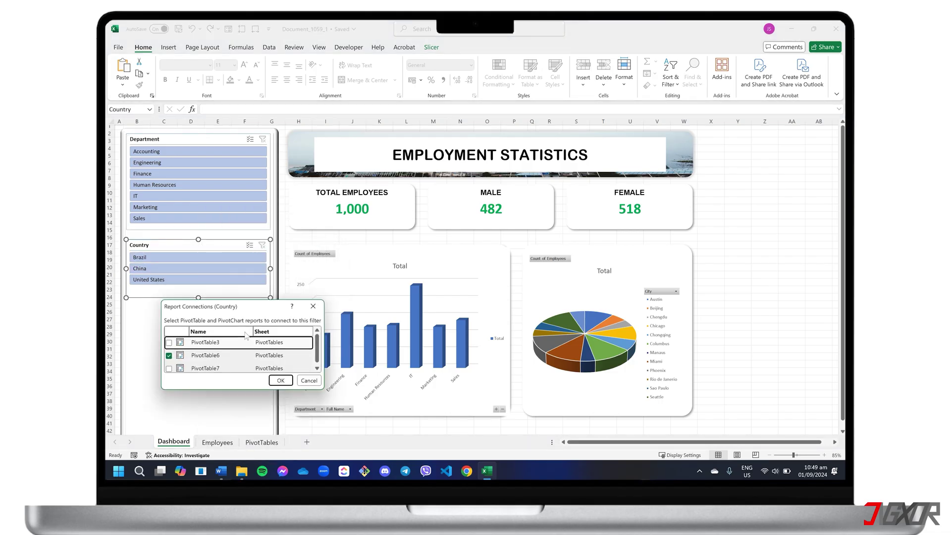
{"action": "left_click", "coordinate": [169, 343]}
{"action": "left_click", "coordinate": [169, 368]}
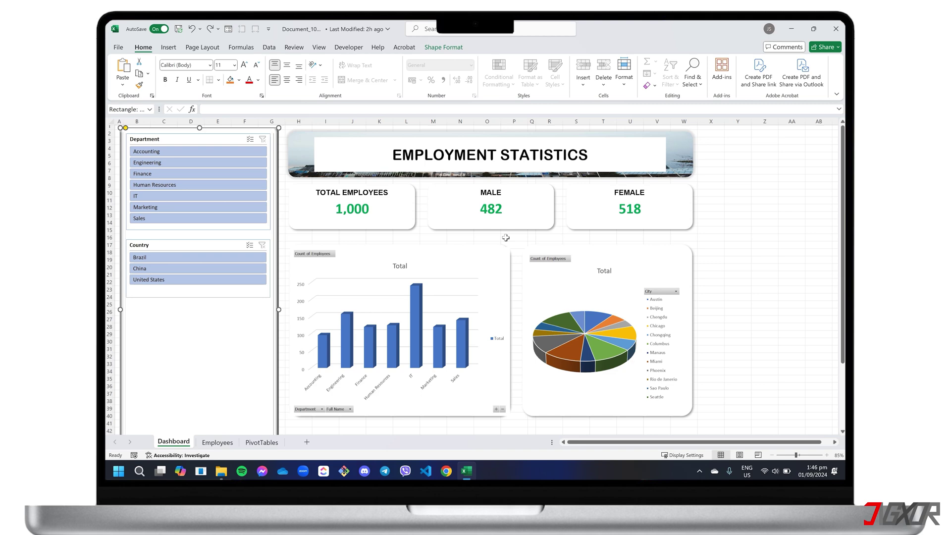
From the bar pivot chart, run Refresh All to update every pivot table and chart in the workbook
{"action": "left_click", "coordinate": [471, 266]}
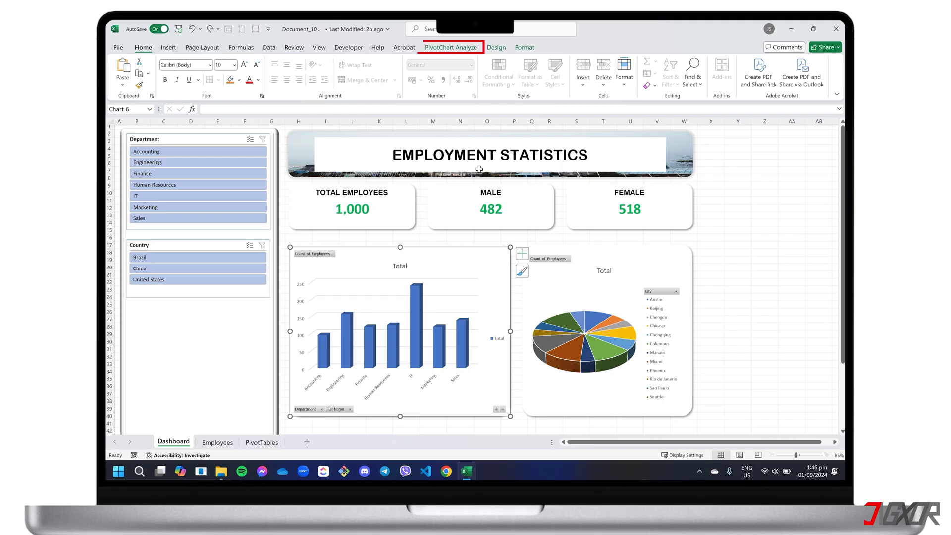
{"action": "left_click", "coordinate": [460, 48]}
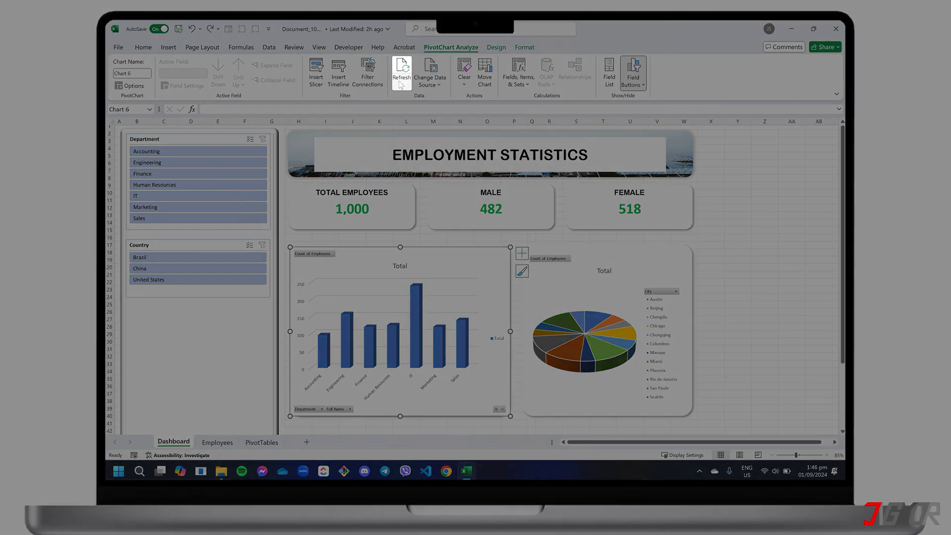
{"action": "left_click", "coordinate": [401, 83]}
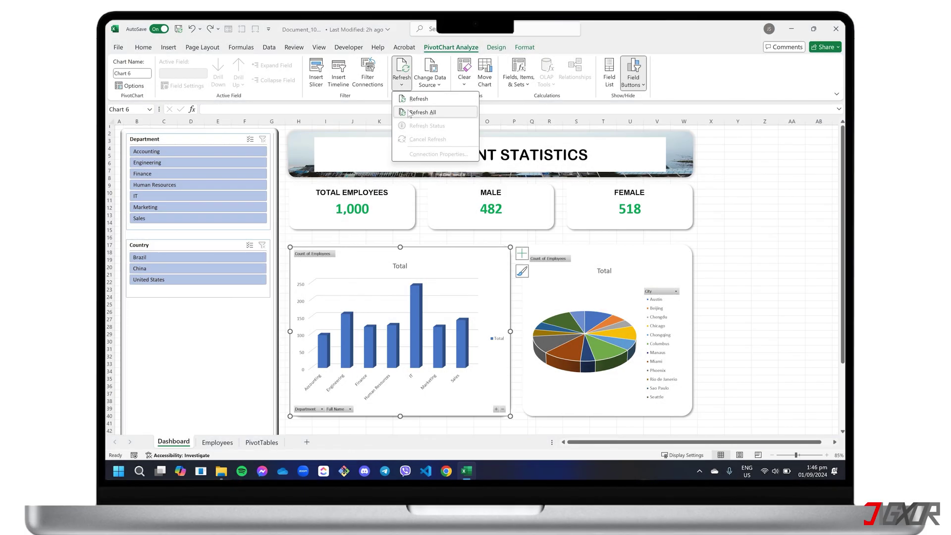
{"action": "left_click", "coordinate": [429, 112]}
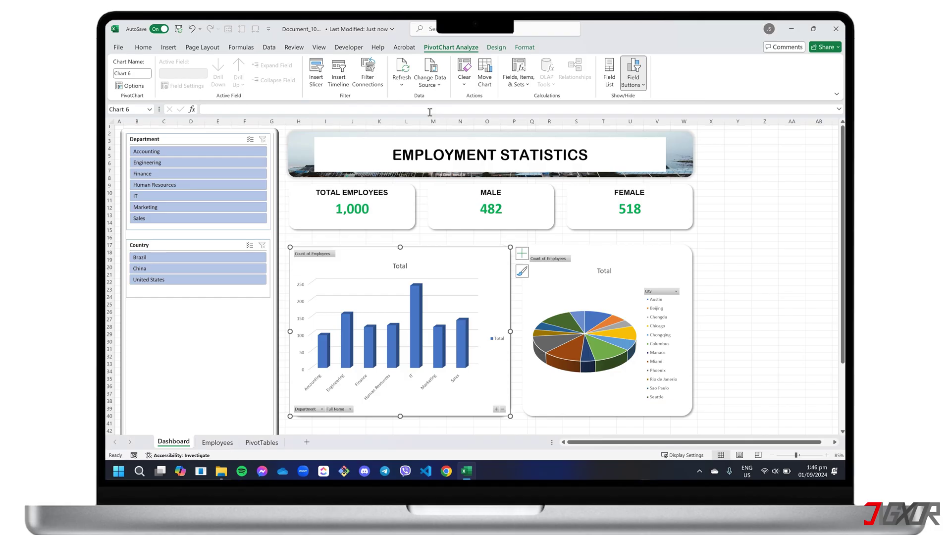